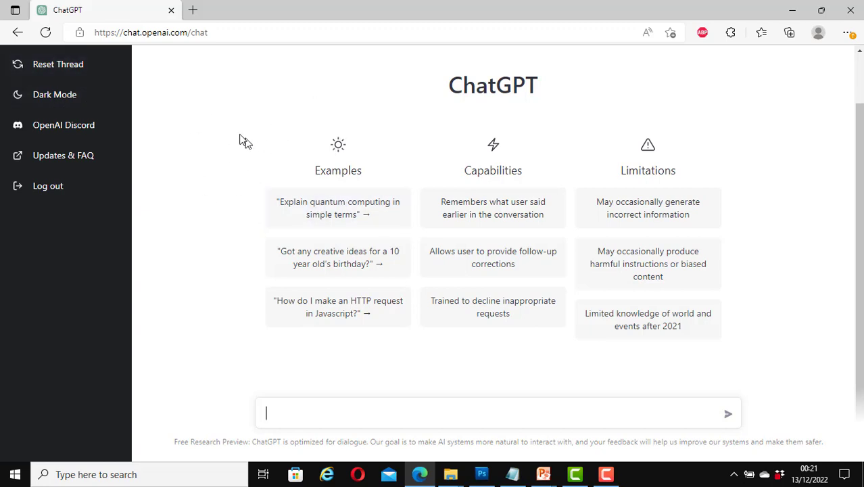
- Switch the chat to dark mode and submit the example prompt "Explain quantum computing in simple terms"
{"action": "left_click", "coordinate": [71, 96]}
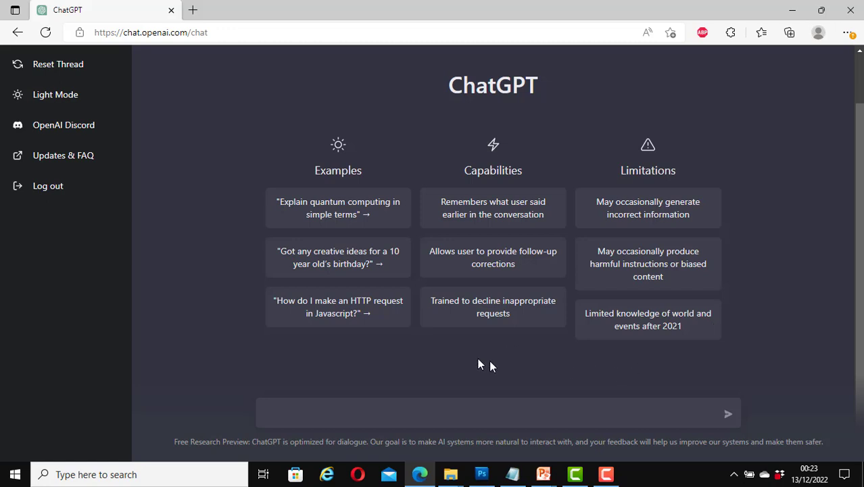
{"action": "left_click", "coordinate": [299, 414]}
{"action": "left_click", "coordinate": [353, 221]}
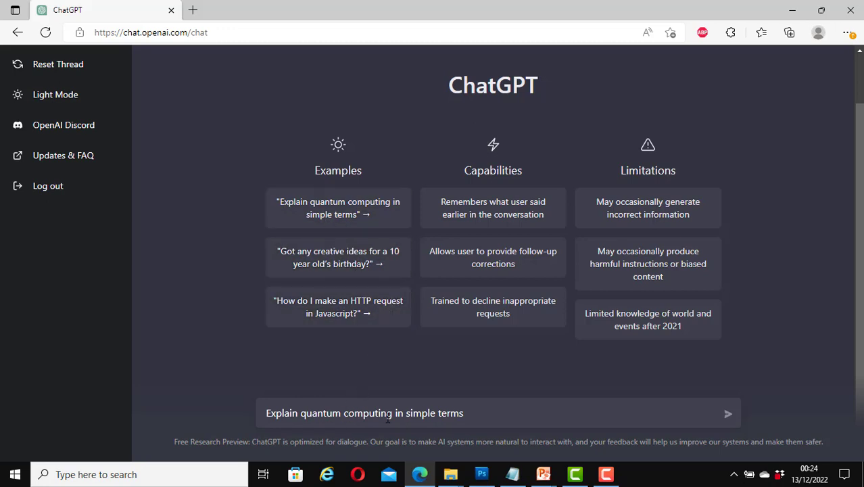
{"action": "left_click", "coordinate": [728, 415]}
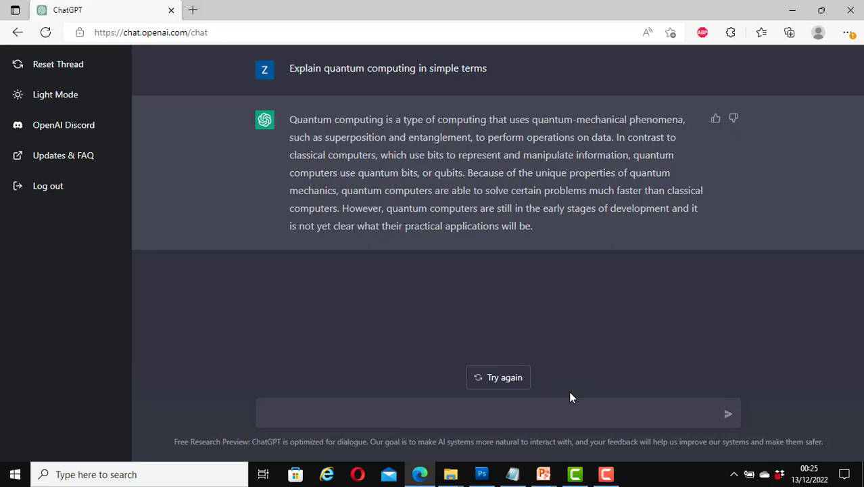
- Regenerate the quantum computing answer and switch back to its first version
{"action": "left_click", "coordinate": [506, 386]}
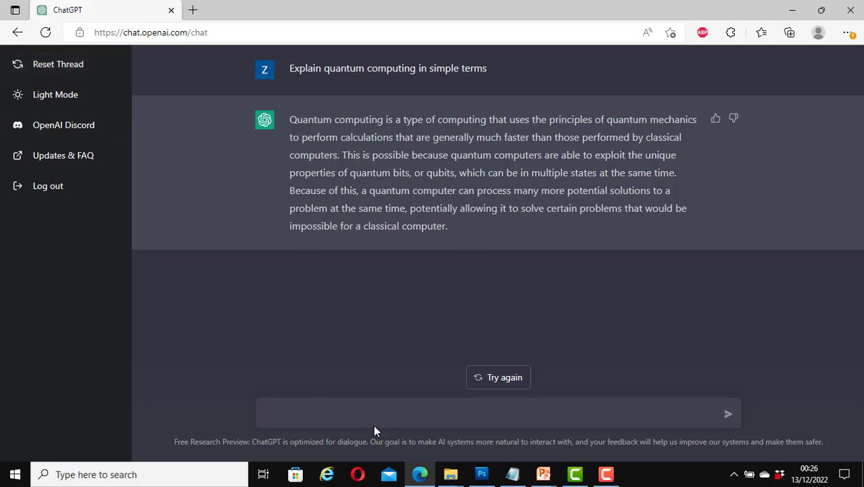
{"action": "mouse_move", "coordinate": [248, 116]}
{"action": "left_click", "coordinate": [216, 122]}
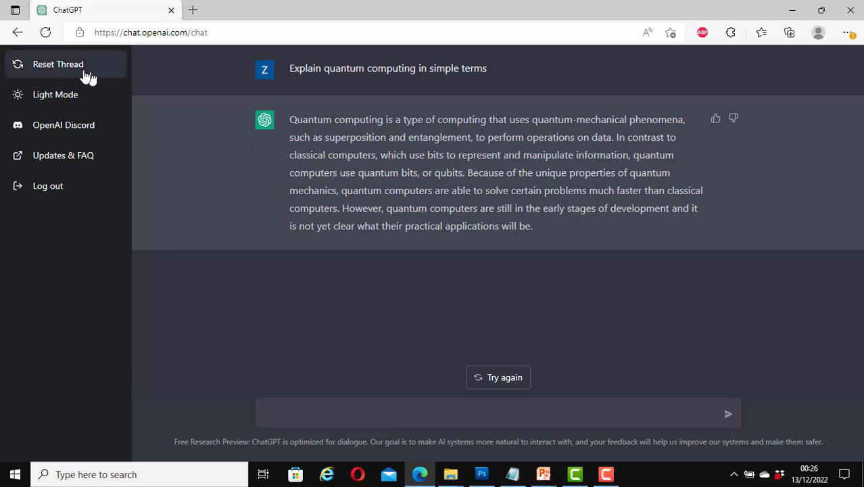
- Reset the thread and submit the example prompt "Got any creative ideas for a 10 year old's birthday?"
{"action": "left_click", "coordinate": [54, 68]}
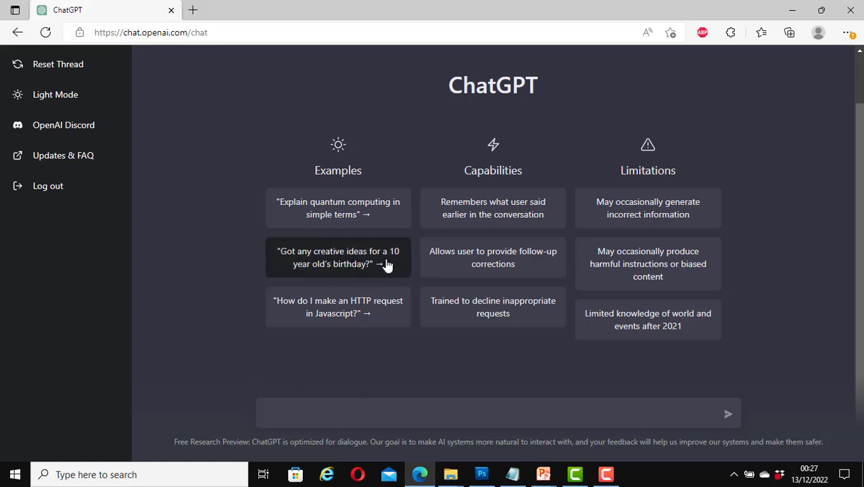
{"action": "left_click", "coordinate": [336, 271]}
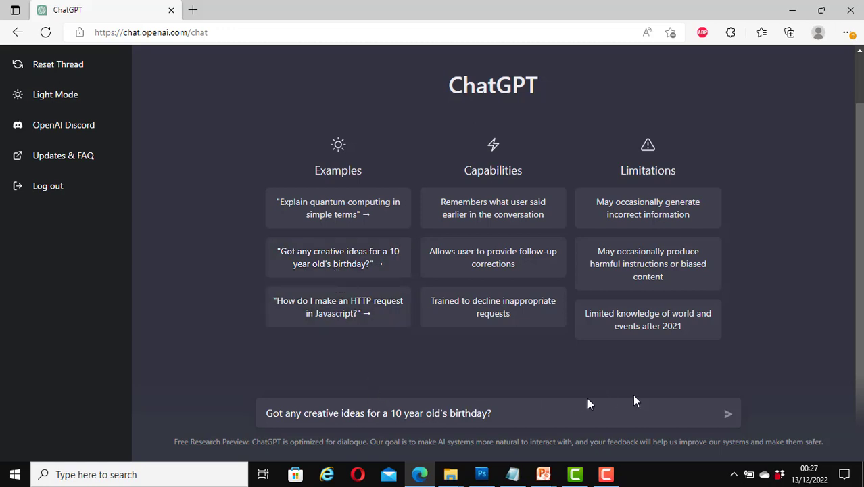
{"action": "left_click", "coordinate": [729, 415]}
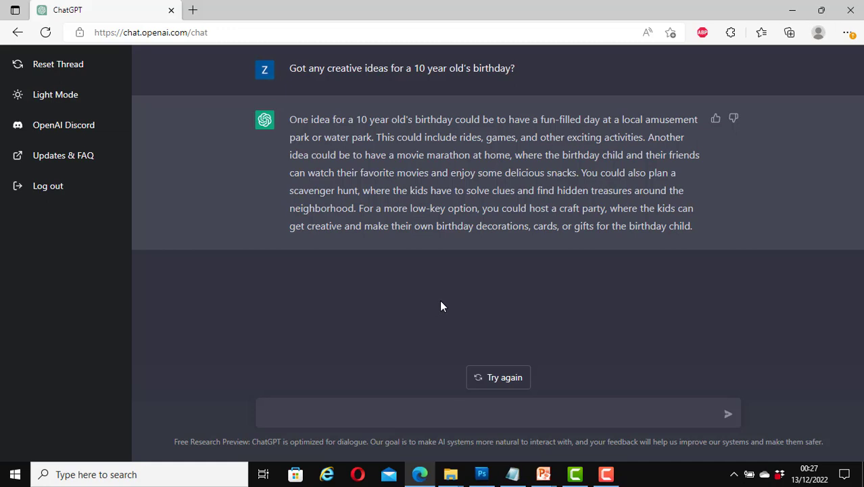
- Send the follow-up prompt "got an idea for a graduation party" in the same conversation
{"action": "left_click", "coordinate": [329, 411]}
{"action": "type", "text": "got an idea for a"}
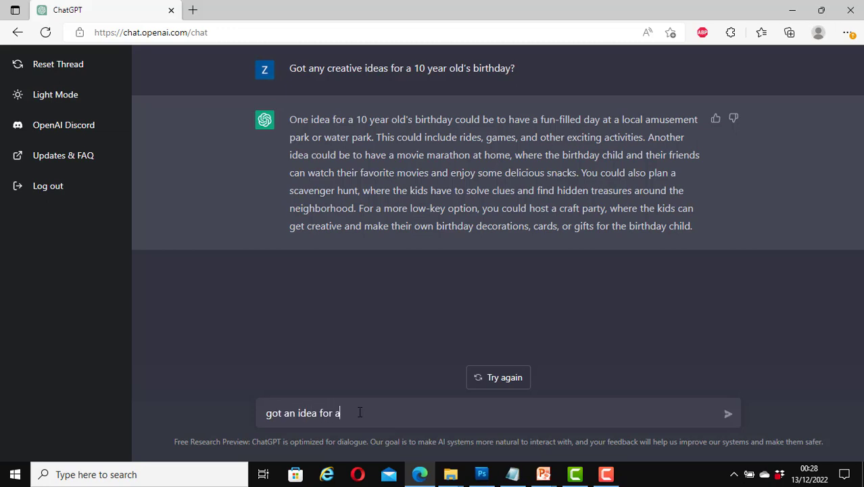
{"action": "type", "text": " graduation party"}
{"action": "left_click", "coordinate": [728, 415]}
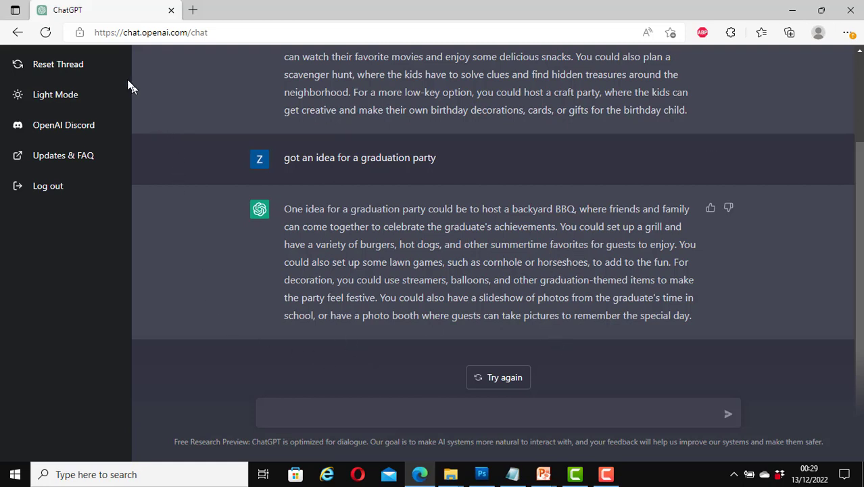
- Reset the thread and submit the example prompt "How do I make an HTTP request in Javascript?"
{"action": "left_click", "coordinate": [52, 69]}
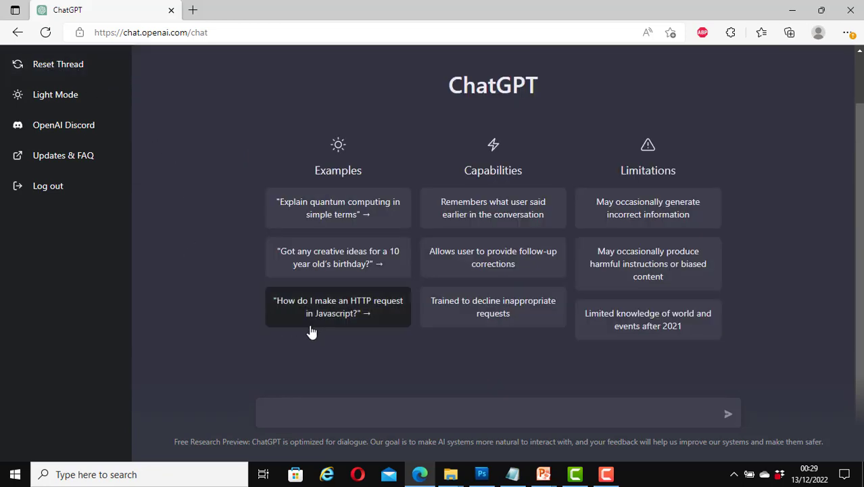
{"action": "left_click", "coordinate": [349, 315]}
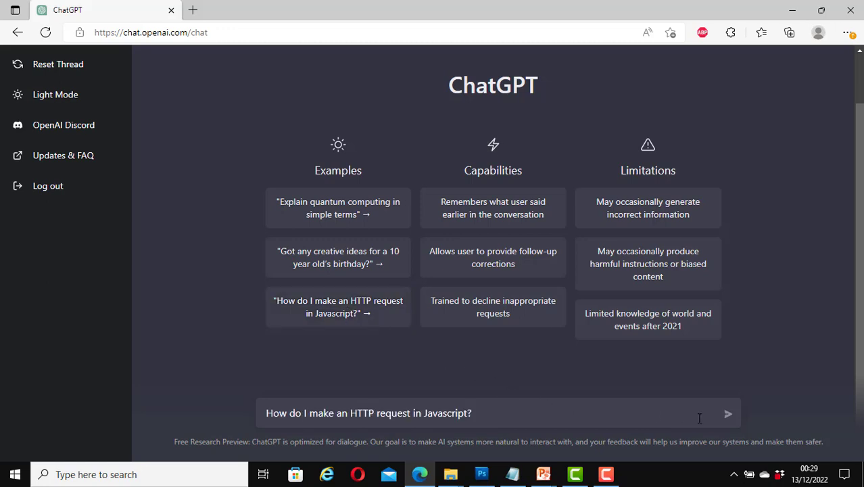
{"action": "left_click", "coordinate": [727, 415]}
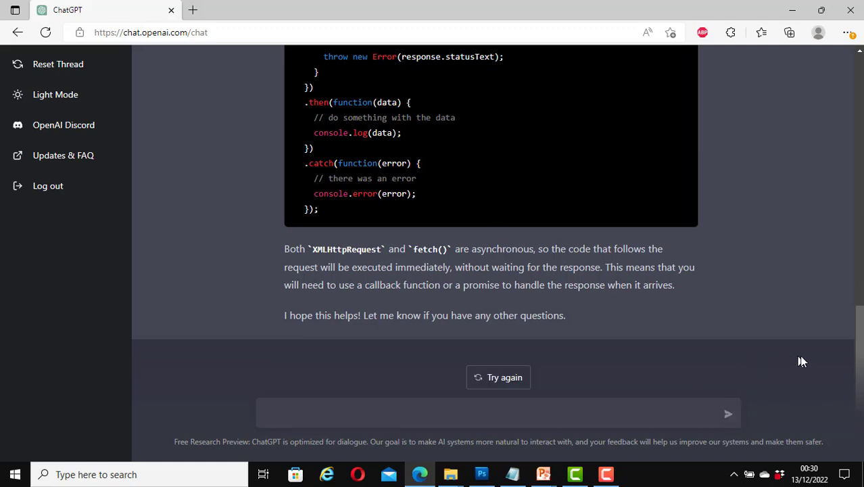
- Send the follow-up prompt "a piece of xml code" after the Javascript answer
{"action": "left_click_drag", "start_coordinate": [860, 351], "coordinate": [857, 303]}
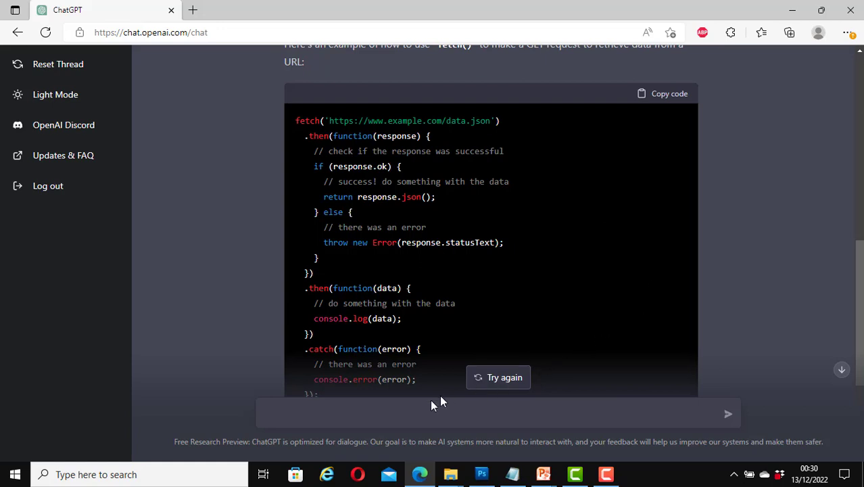
{"action": "left_click", "coordinate": [402, 415]}
{"action": "type", "text": "a piece of xml code"}
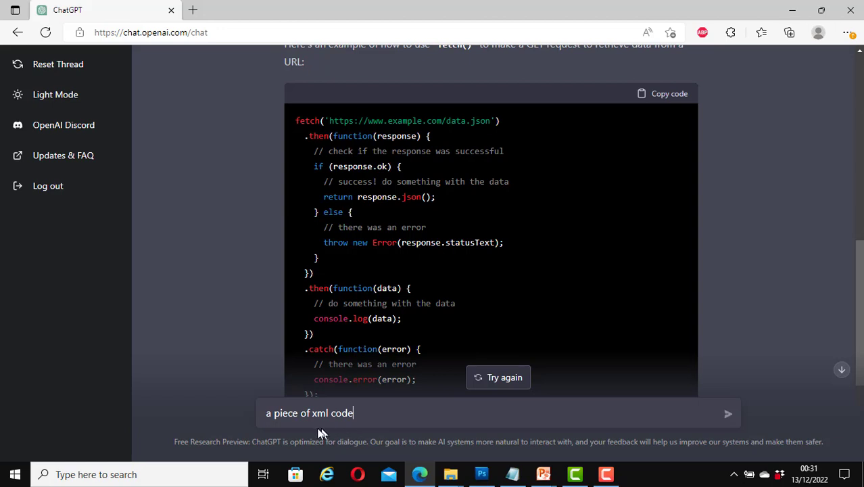
{"action": "left_click", "coordinate": [728, 416]}
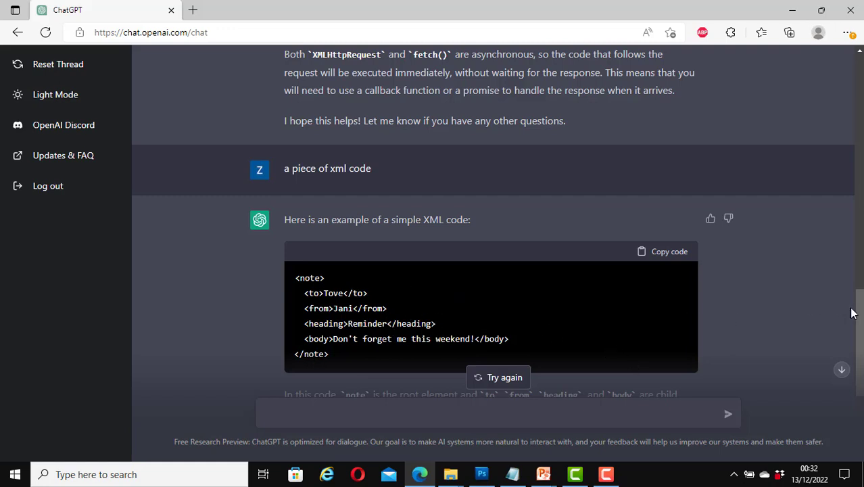
- Send the follow-up prompt "a p iece of c++ code" after the XML answer
{"action": "scroll", "coordinate": [857, 367], "scroll_direction": "down", "scroll_amount": 3}
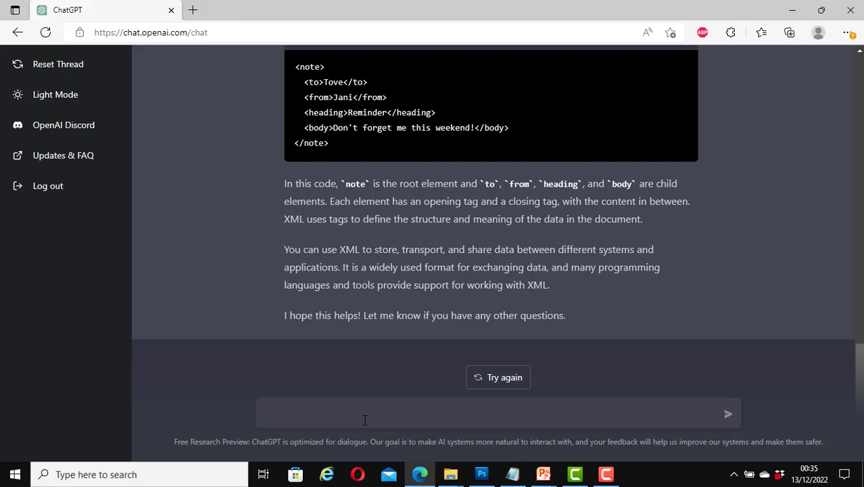
{"action": "type", "text": "a p iece of c++ code"}
{"action": "left_click", "coordinate": [729, 417]}
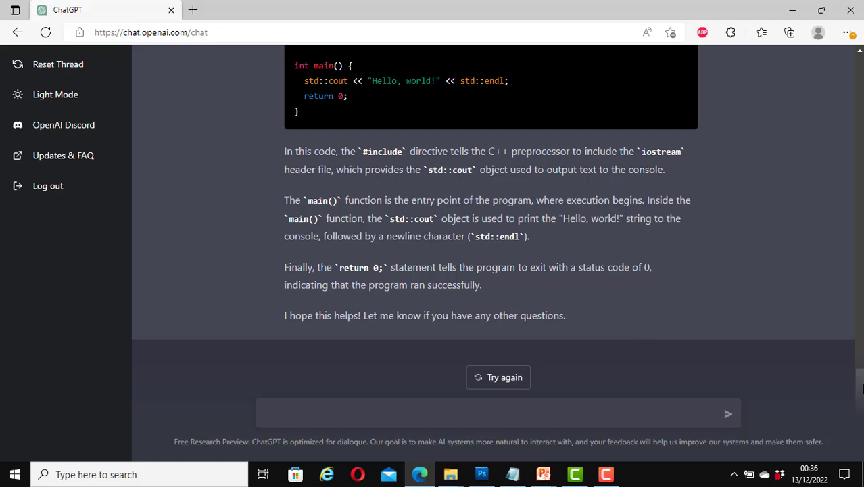
- Review the C++ code answer and examine the misspelled word in its prompt
{"action": "left_click", "coordinate": [860, 54]}
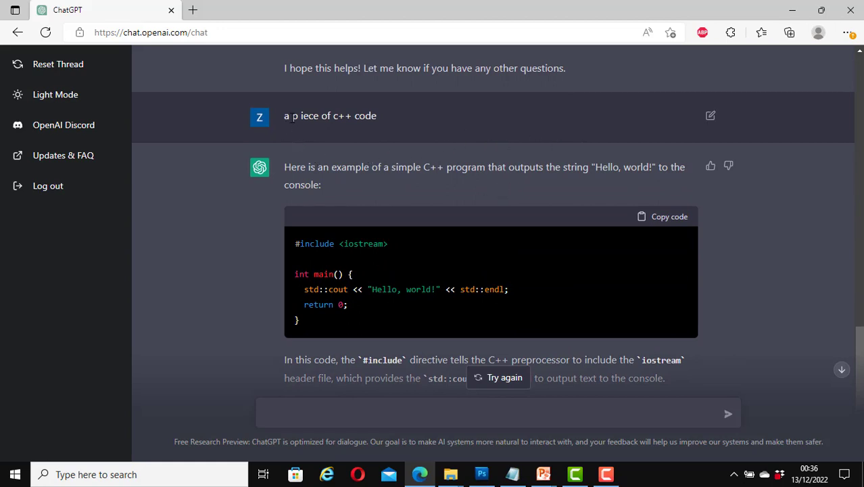
{"action": "left_click_drag", "start_coordinate": [291, 116], "coordinate": [298, 119]}
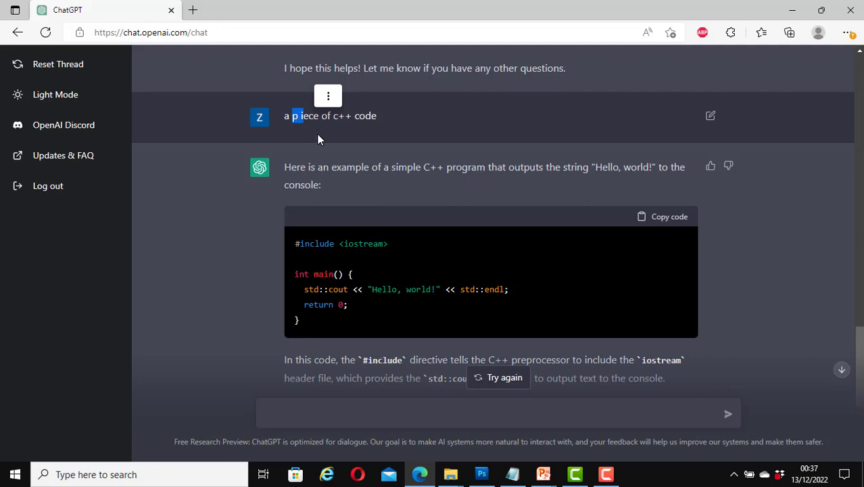
{"action": "left_click", "coordinate": [343, 152]}
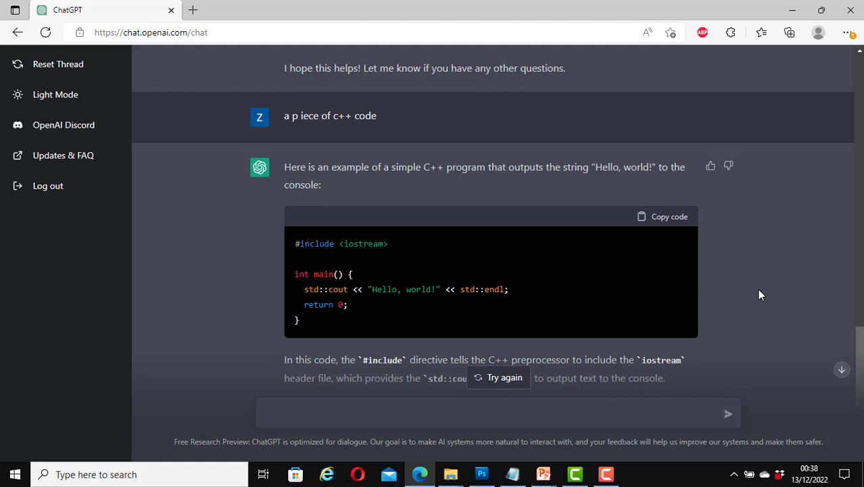
{"action": "left_click", "coordinate": [842, 371]}
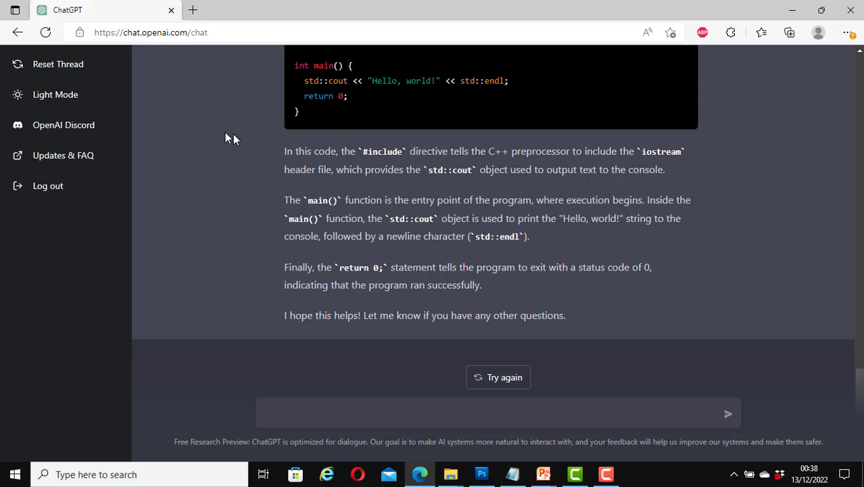
- Reset the thread and send the prompt "give me five famous world dishes"
{"action": "left_click", "coordinate": [58, 70]}
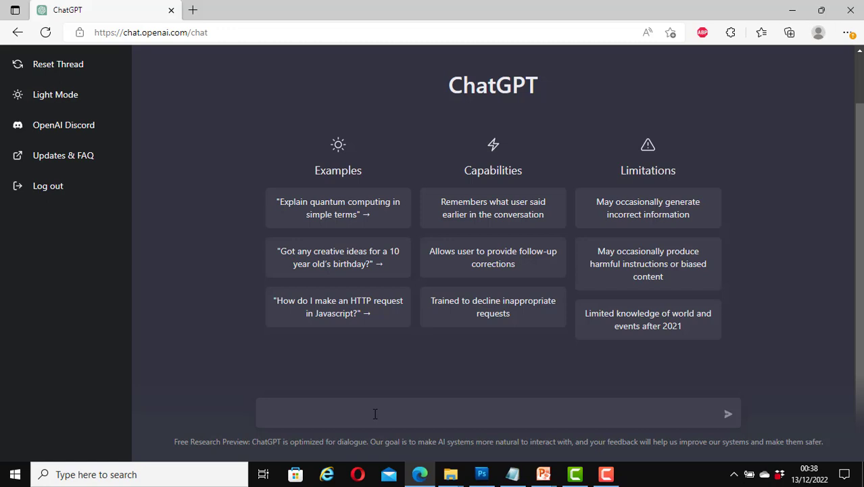
{"action": "type", "text": "give me five famous wor"}
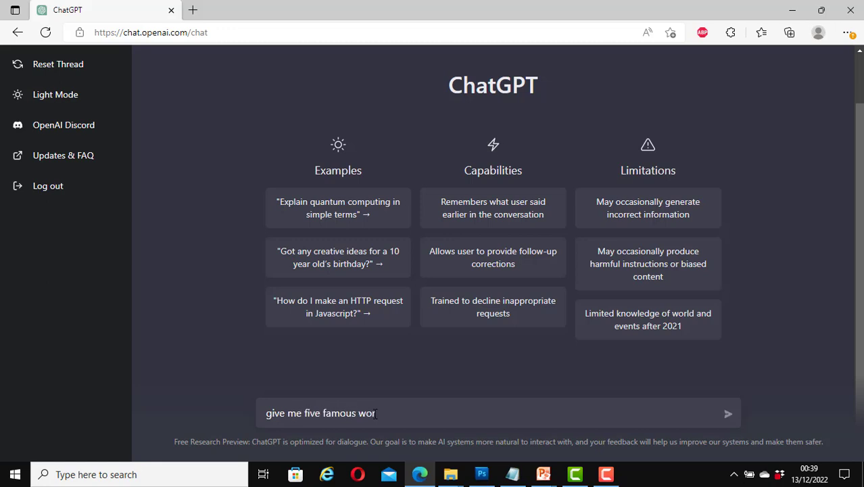
{"action": "type", "text": "ld dishes"}
{"action": "left_click", "coordinate": [728, 415]}
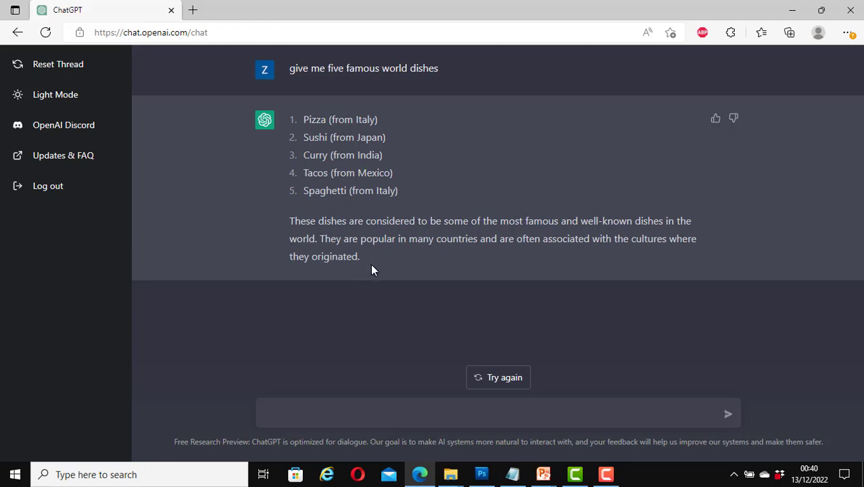
- Rate the dishes answer positively and submit the feedback "That was a great response."
{"action": "left_click", "coordinate": [716, 121]}
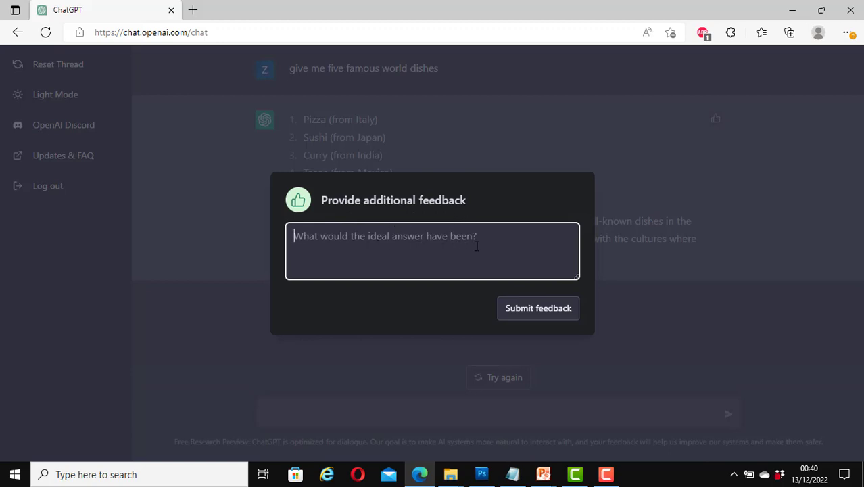
{"action": "type", "text": "That "}
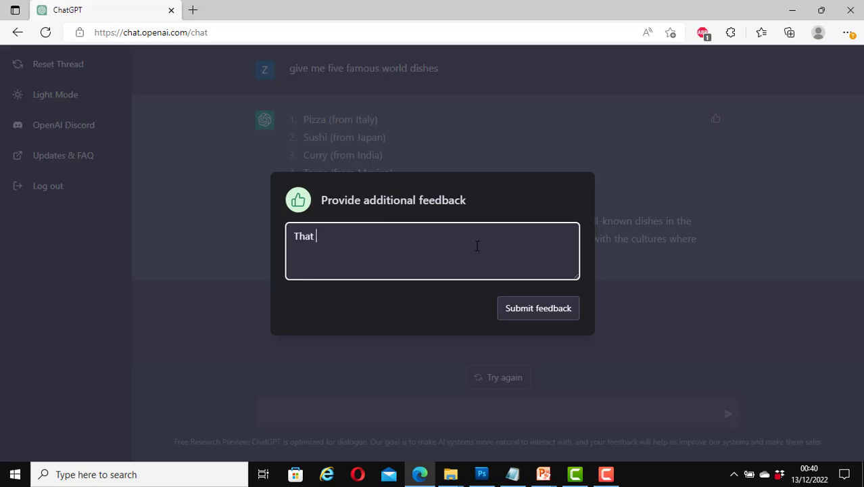
{"action": "type", "text": "was a great respo"}
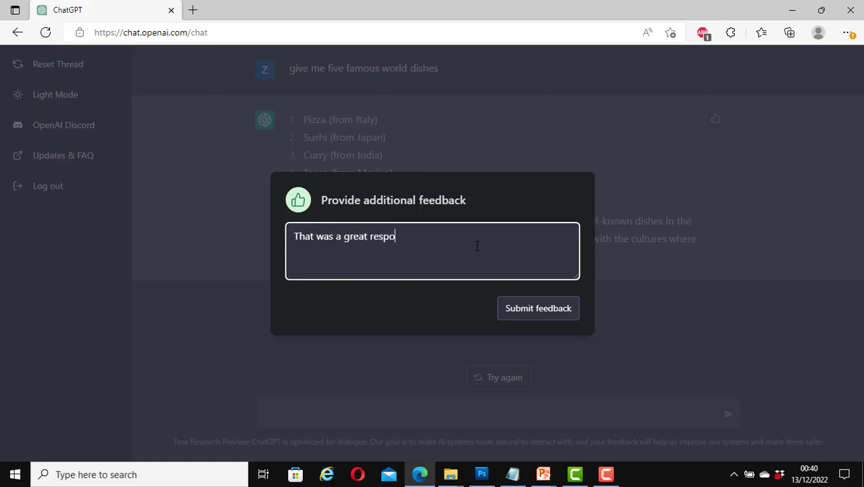
{"action": "type", "text": "nse."}
{"action": "left_click", "coordinate": [535, 312]}
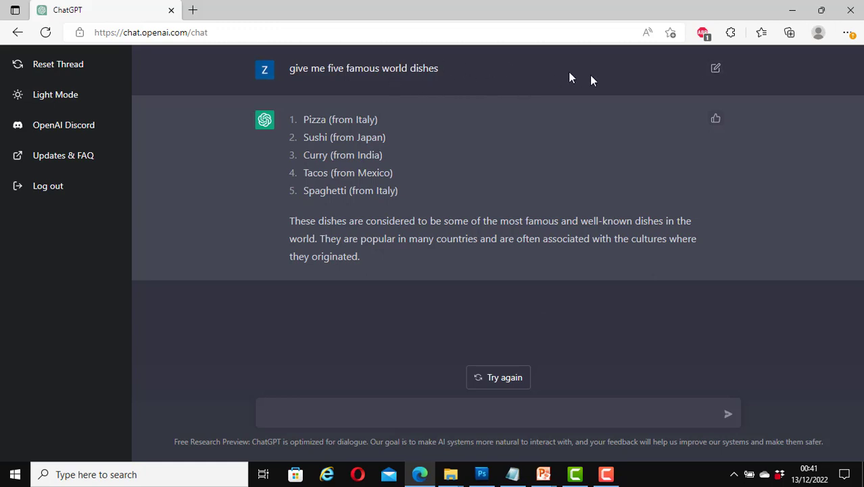
- Open the dishes prompt for editing, cancel the edit, and reset the thread
{"action": "left_click", "coordinate": [717, 71]}
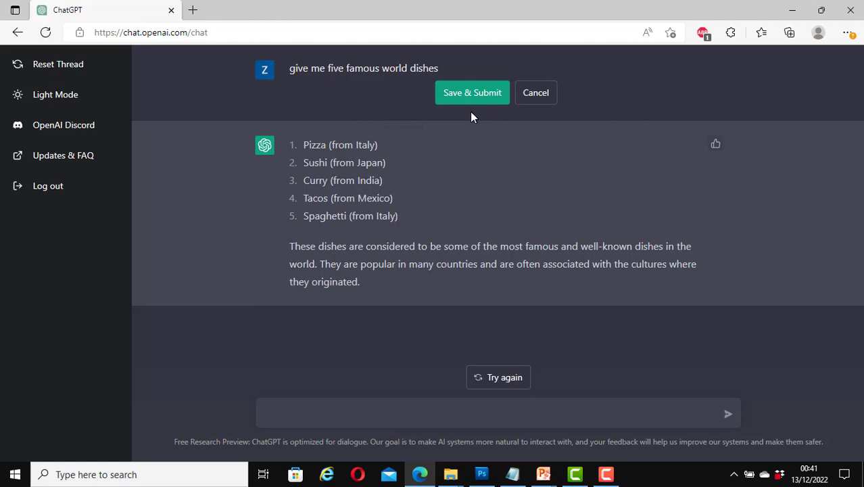
{"action": "left_click", "coordinate": [538, 93]}
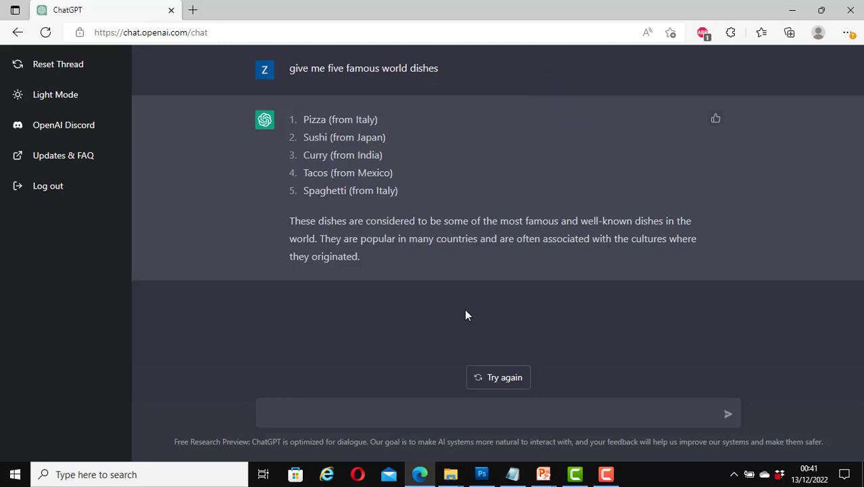
{"action": "left_click", "coordinate": [56, 72]}
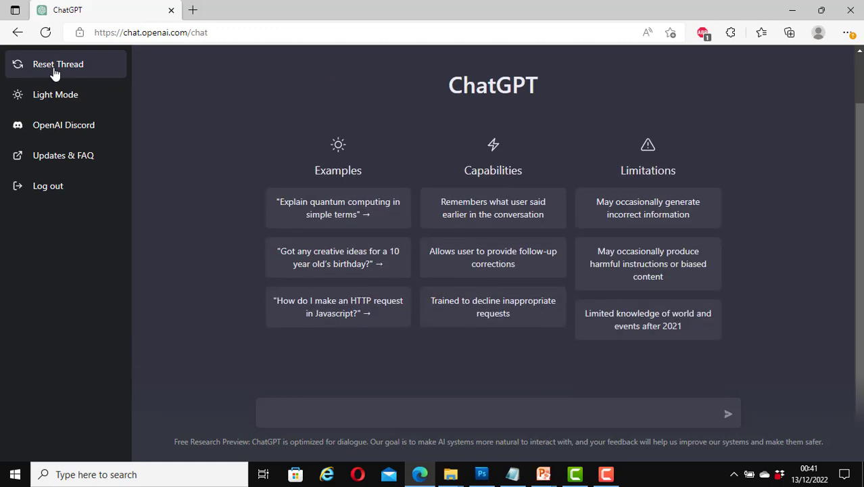